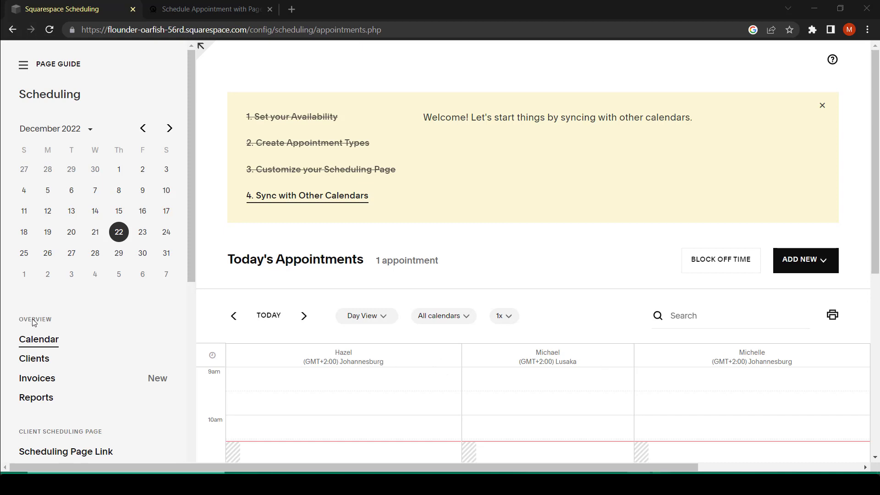
- Navigate from the site menu to the account Permissions page
click(22, 67)
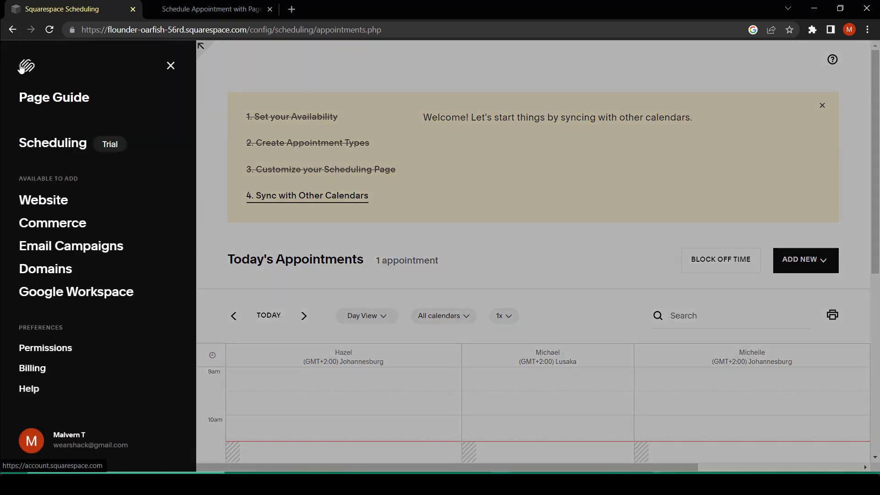
click(46, 354)
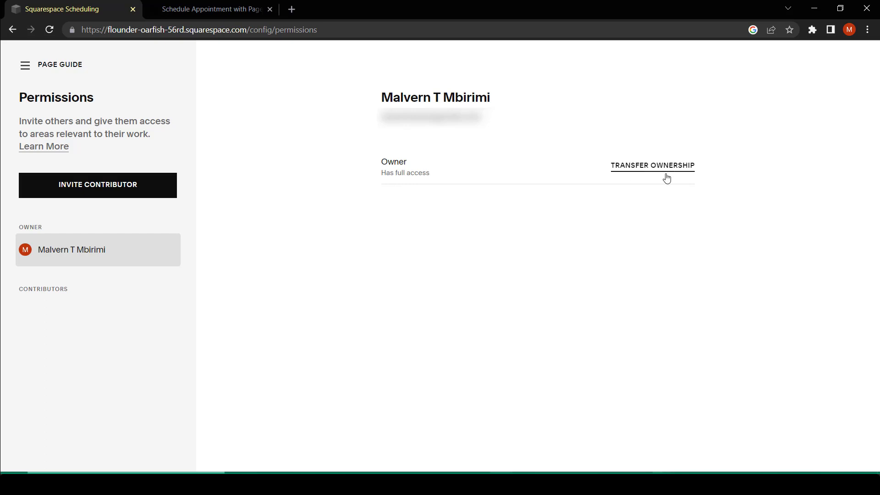
- Start a new contributor invite and fill in Hazel's name and email address
click(140, 189)
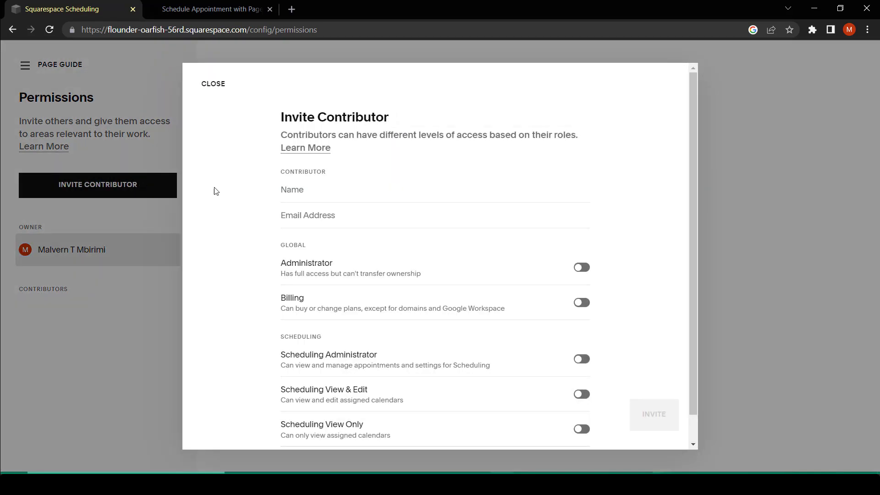
click(298, 189)
text(Ha)
text(zel)
click(309, 225)
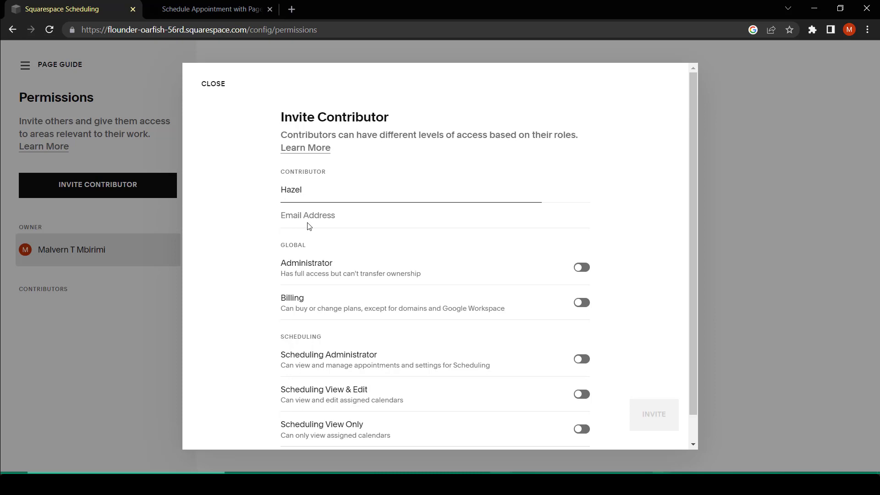
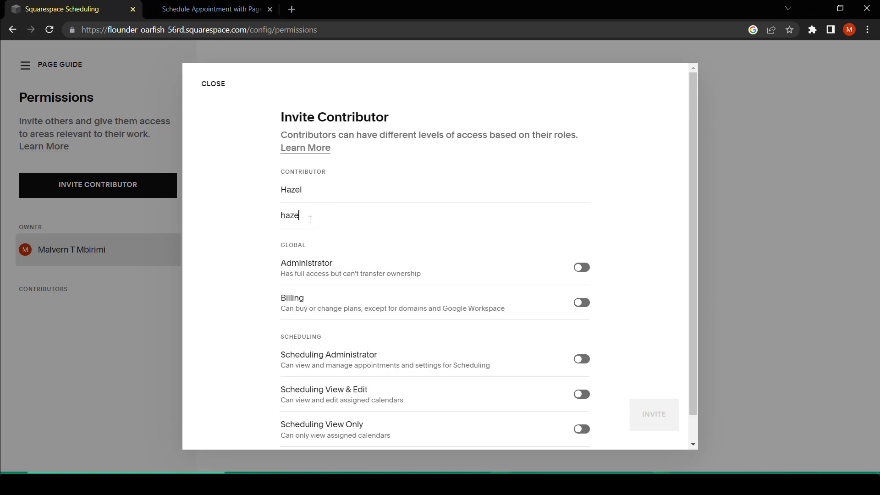
scroll(418, 279, down, 1)
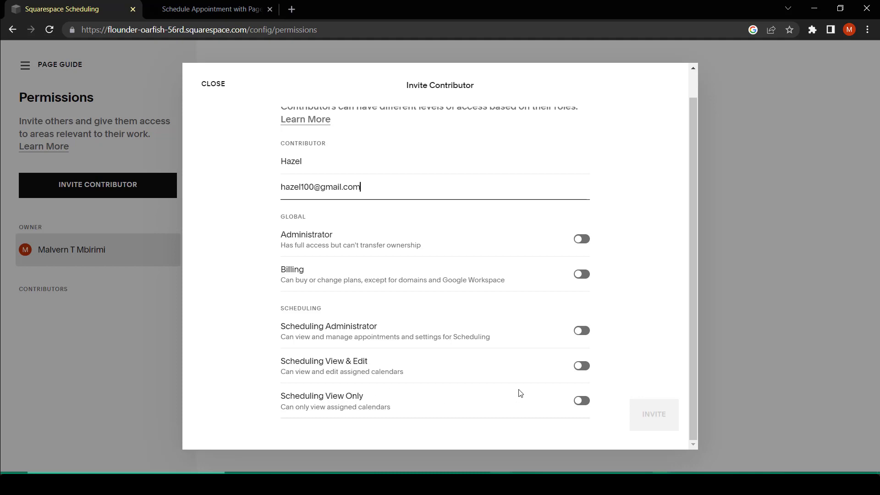
- Grant Scheduling View & Edit access to Hazel's own calendar and send the invitation
click(581, 365)
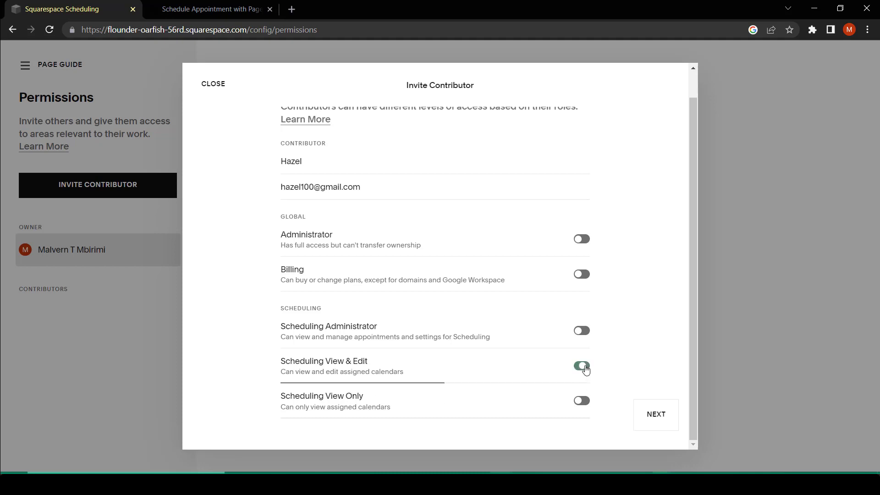
click(653, 427)
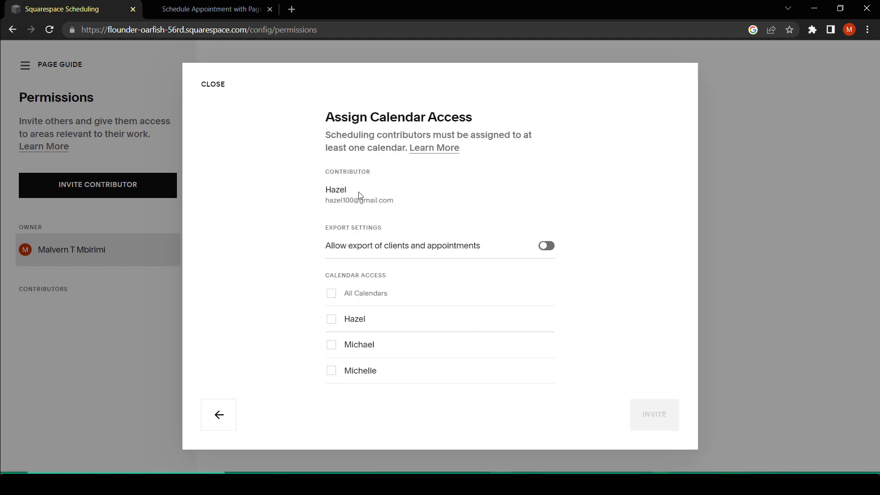
click(331, 323)
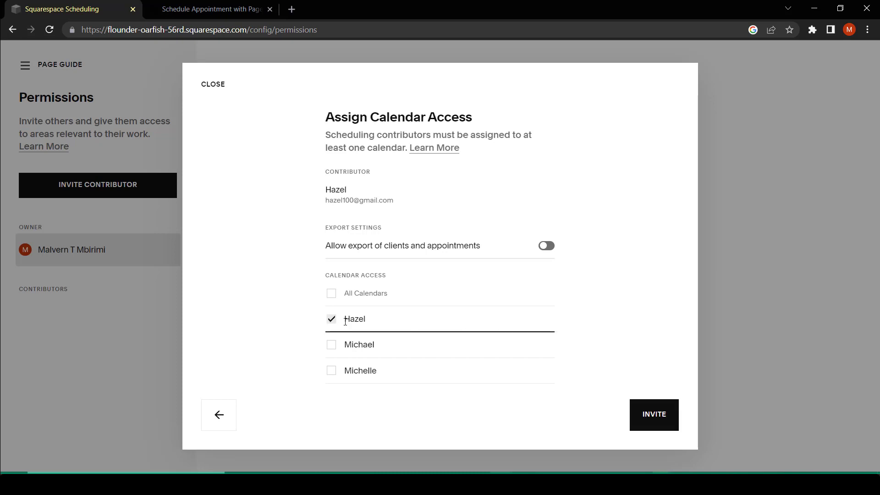
click(642, 417)
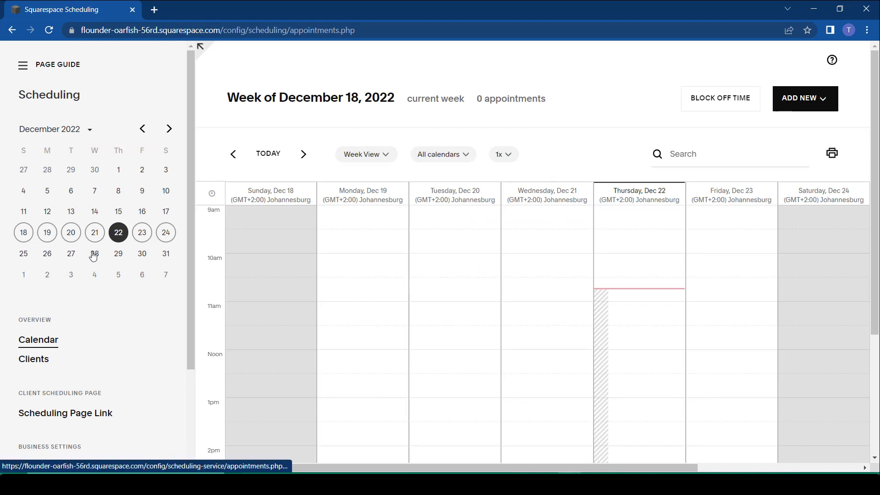
scroll(93, 253, down, 2)
click(63, 351)
scroll(131, 254, down, 2)
scroll(132, 259, down, 2)
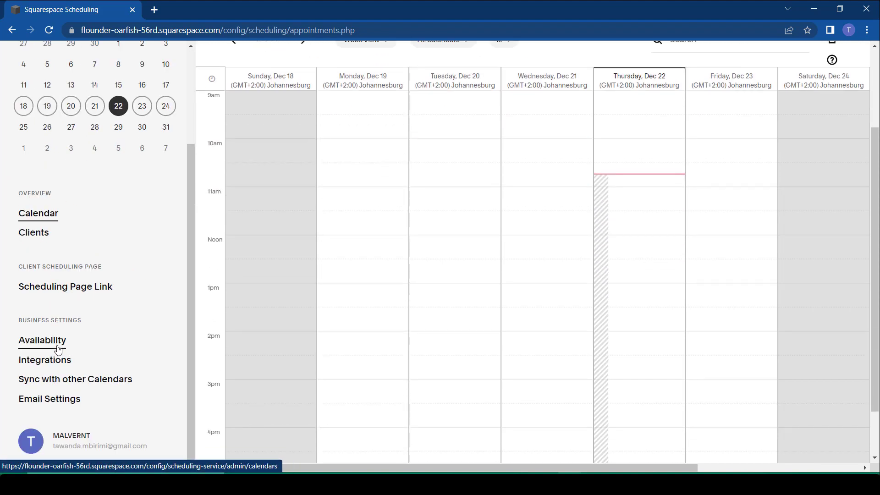
- Review the Availability settings, then return to the scheduling calendar pages
click(42, 342)
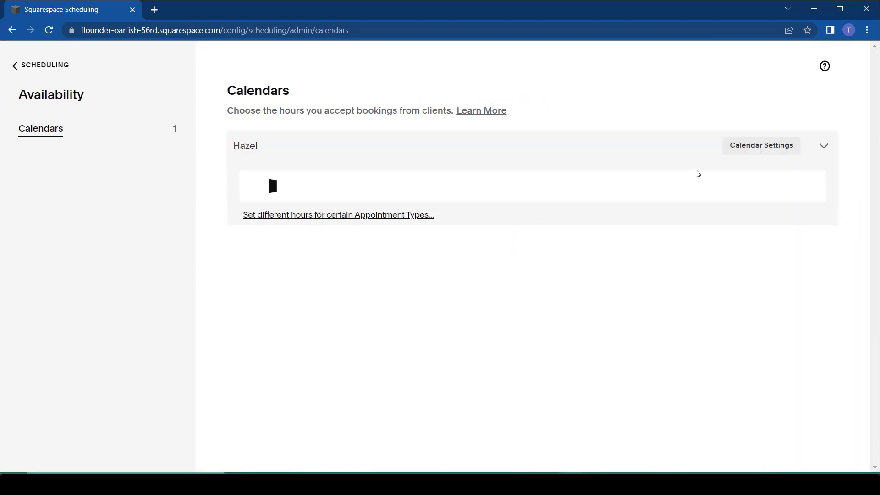
scroll(708, 252, down, 2)
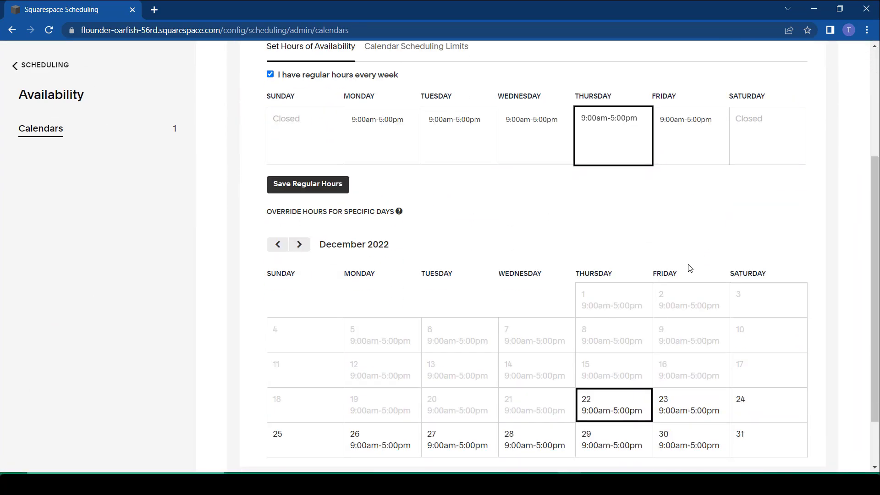
scroll(690, 272, up, 2)
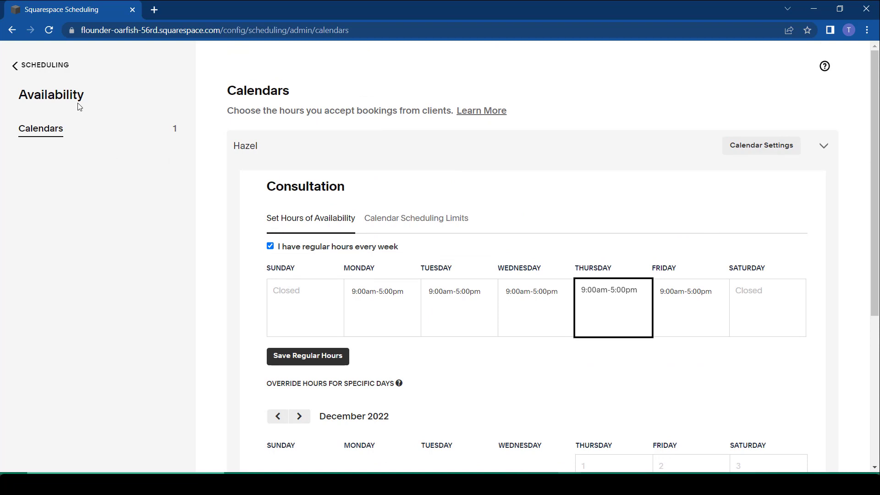
click(40, 66)
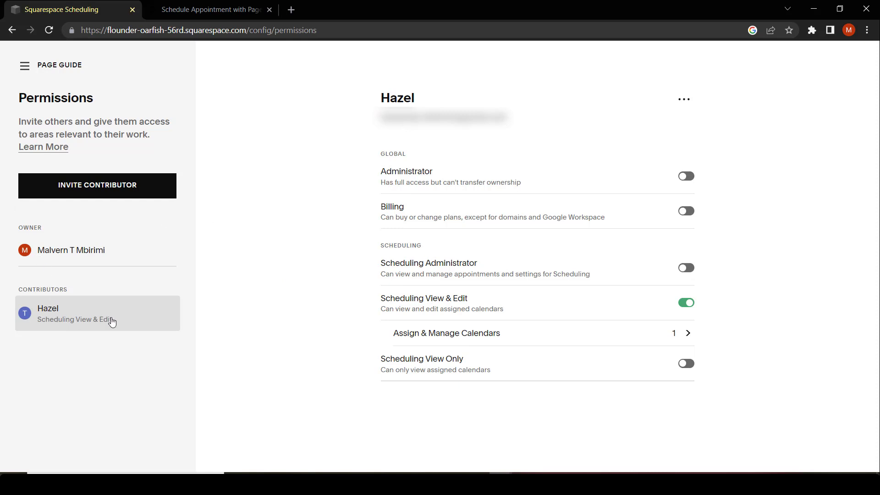
- Dismiss the contributor actions menu and switch Hazel's role to Scheduling Administrator
click(684, 101)
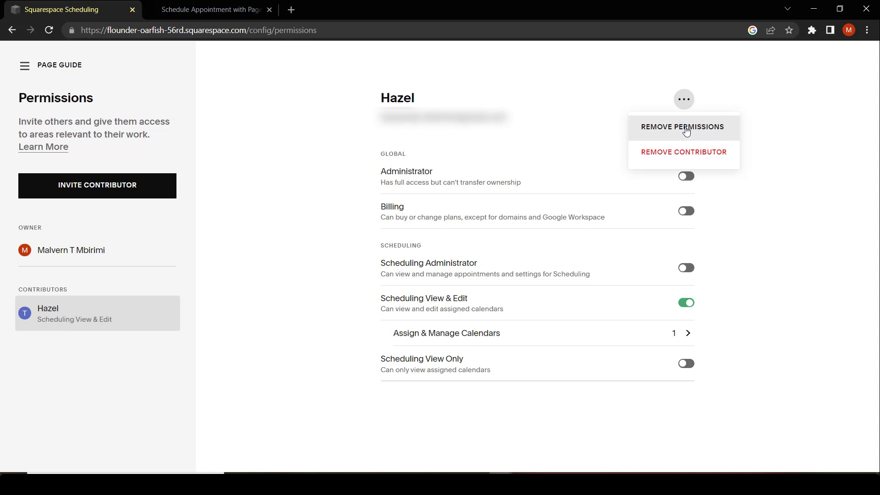
click(733, 229)
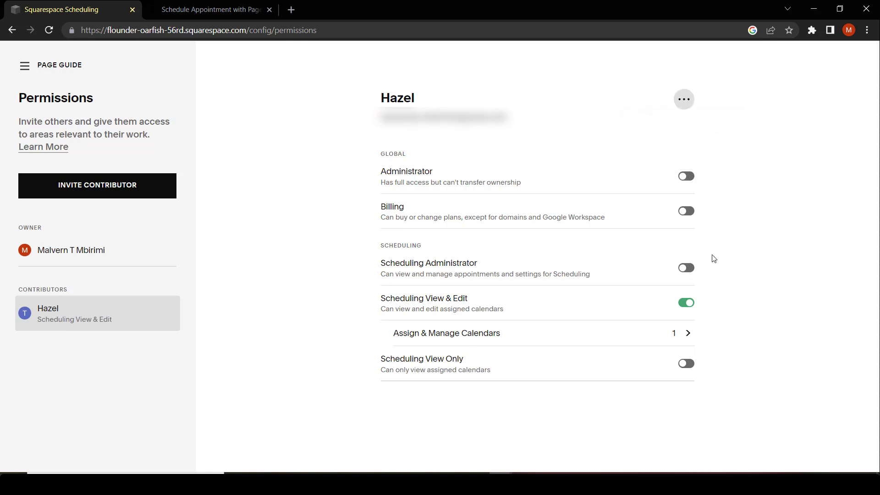
click(688, 268)
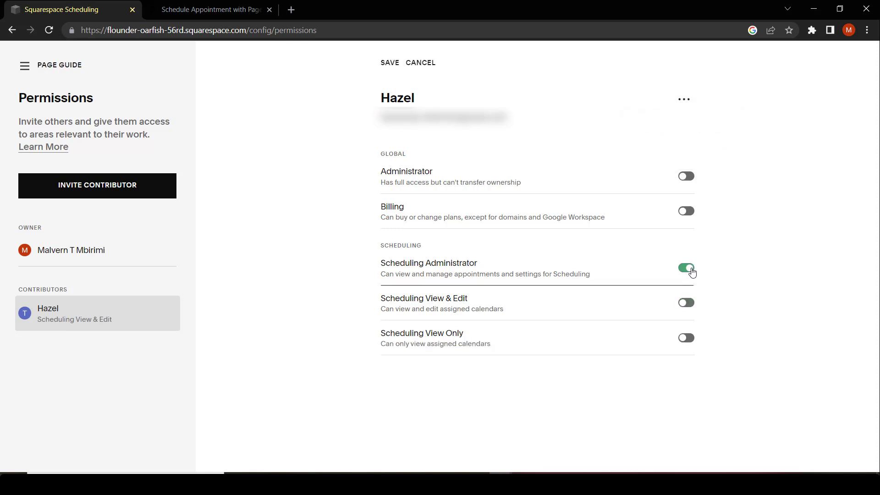